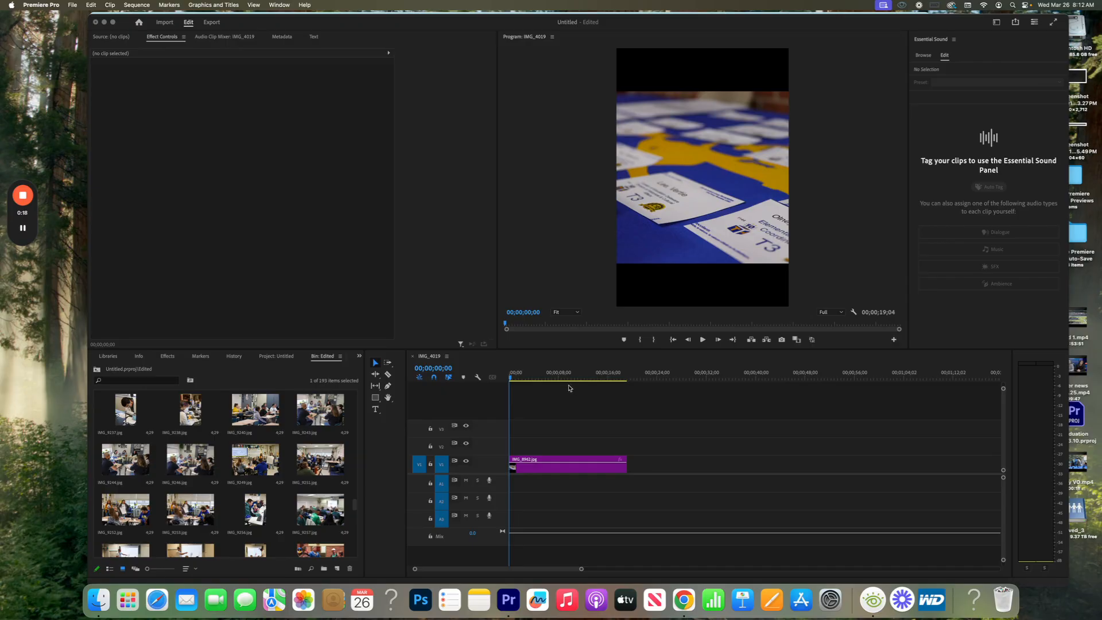
- Show the effect settings of the timeline photo clip IMG_8962.jpg and collapse its Opacity properties
left_click(164, 39)
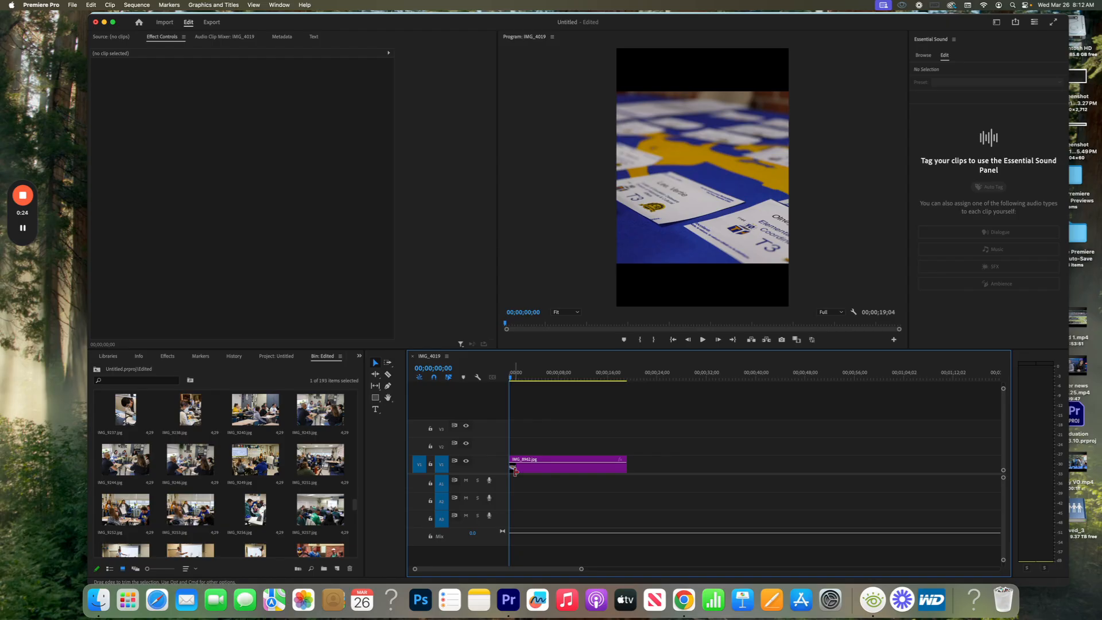
left_click(167, 39)
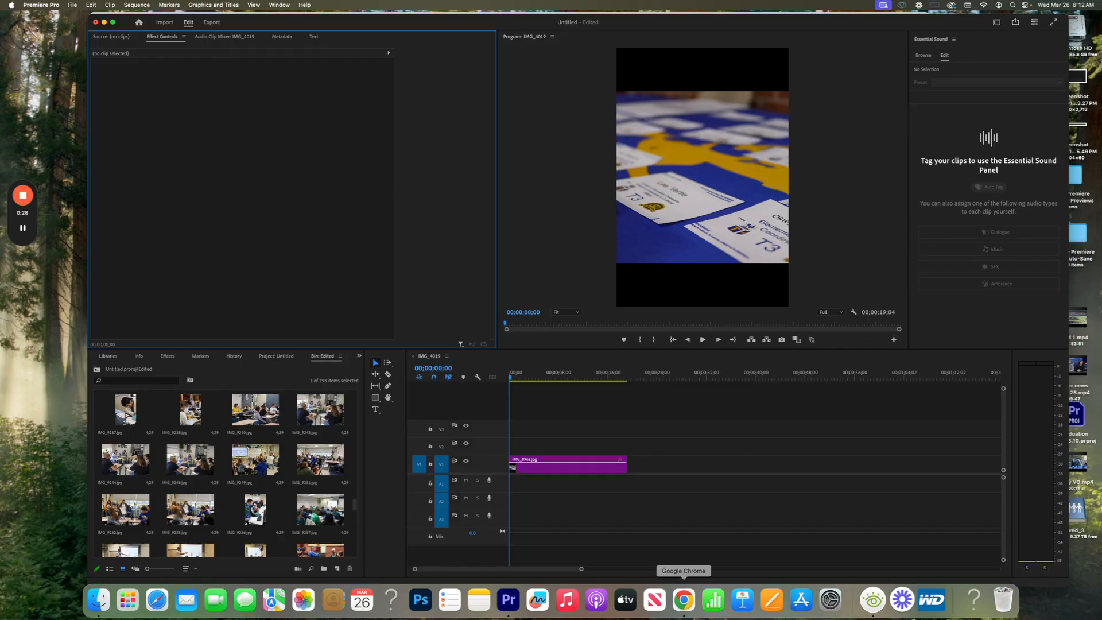
double_click(571, 471)
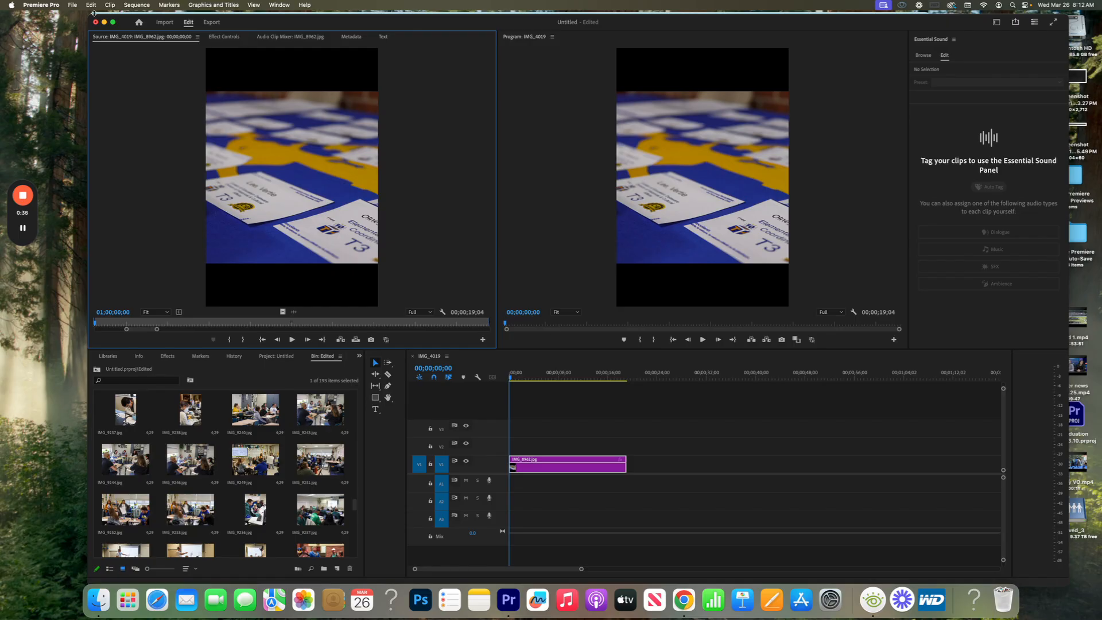
left_click(224, 37)
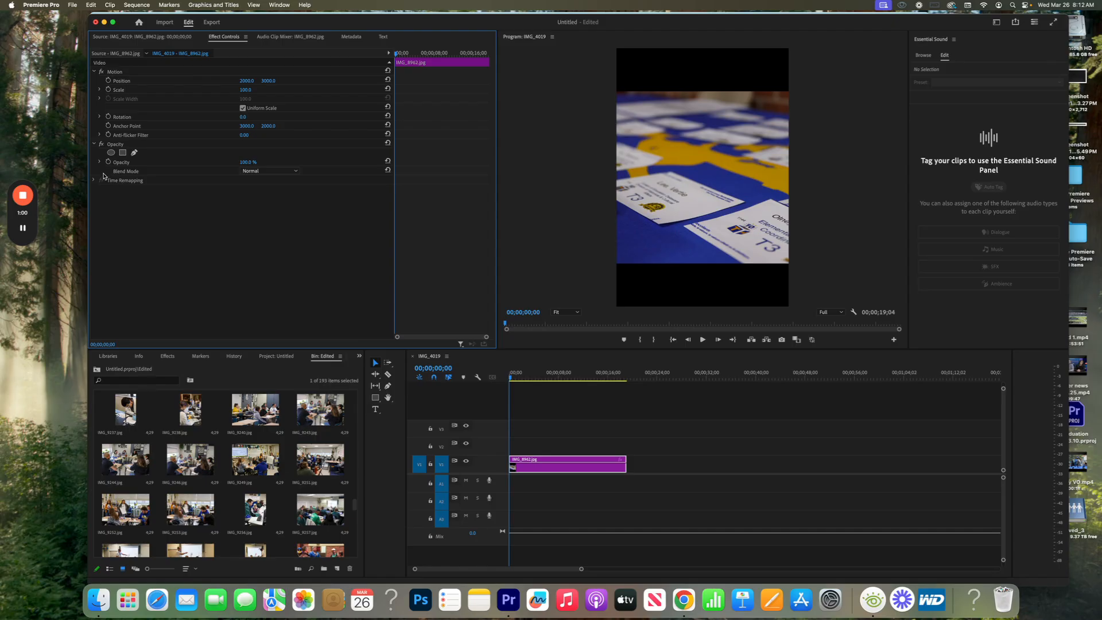
left_click(94, 145)
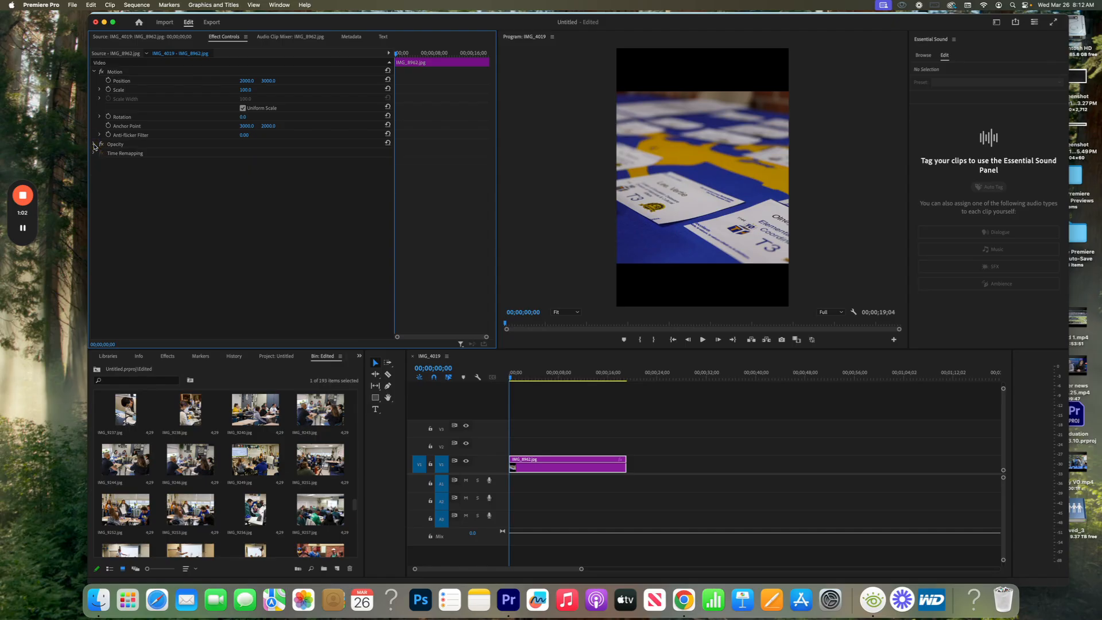
- Nudge the photo within the frame to about position 2030, 2960
left_click(110, 72)
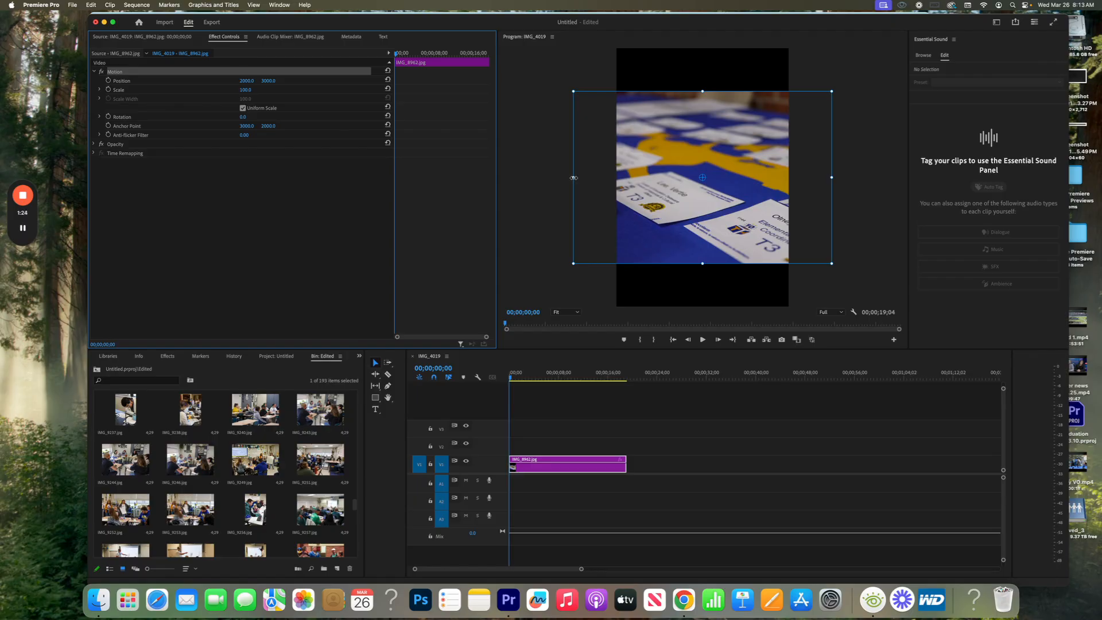
mouse_move(573, 177)
left_mouse_down()
mouse_move(619, 174)
mouse_move(575, 175)
left_mouse_up()
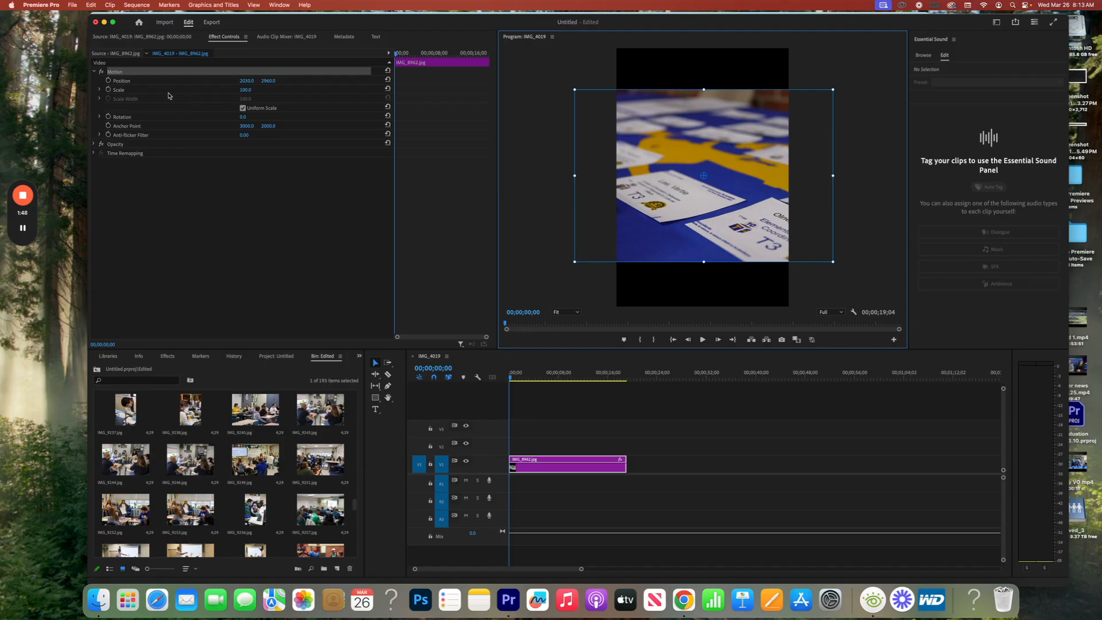
left_click(125, 90)
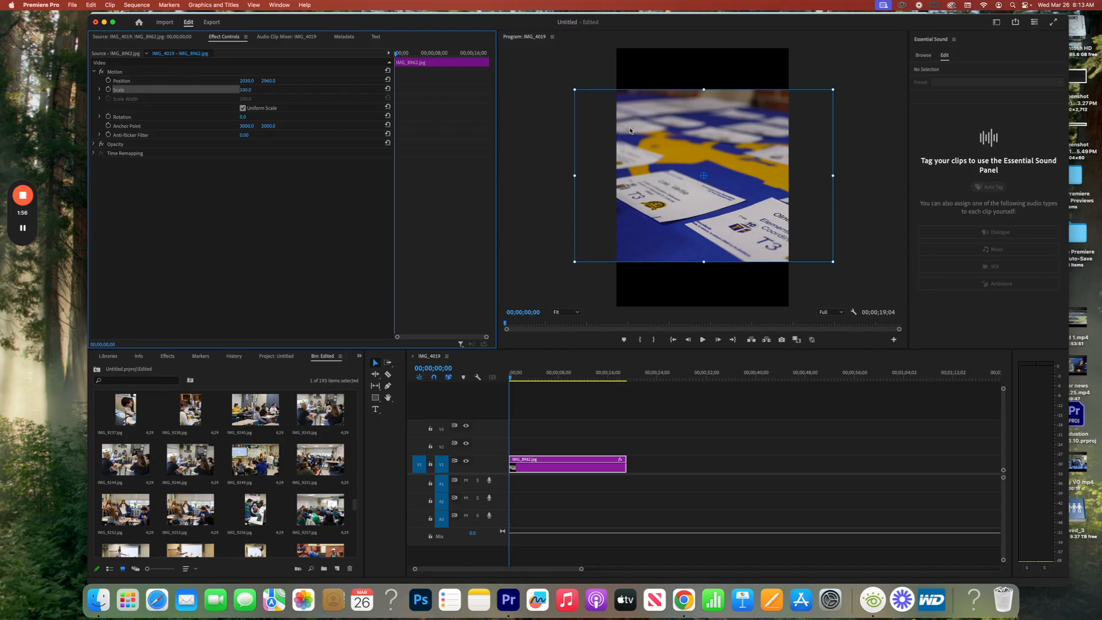
- Scrub through the photo clip to its end and return the playhead to the start
left_click(396, 55)
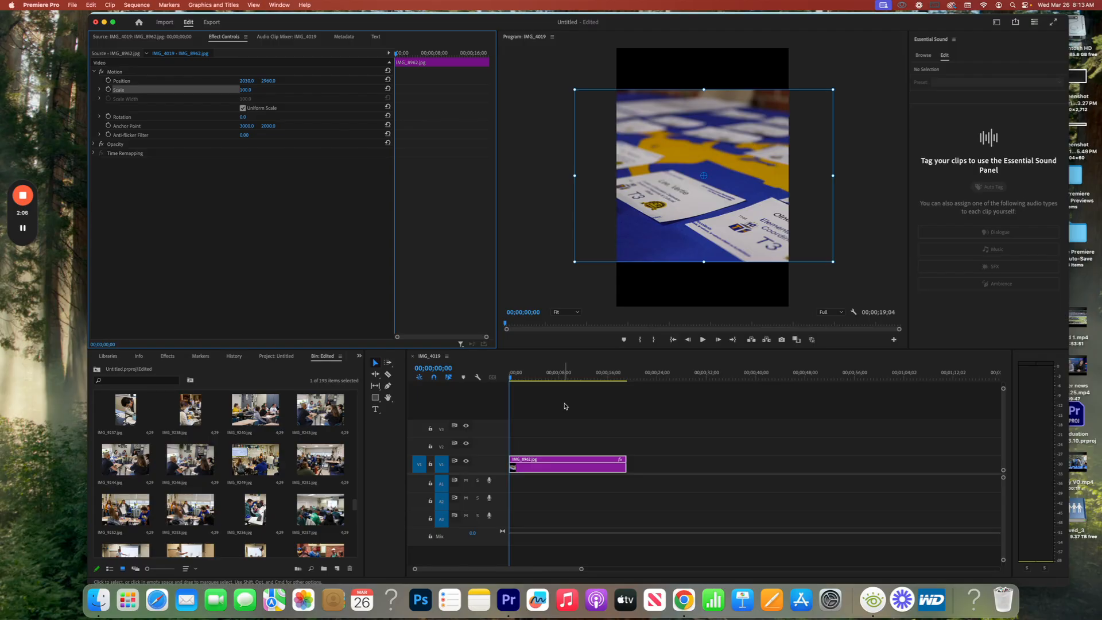
left_click_drag(513, 378, 535, 388)
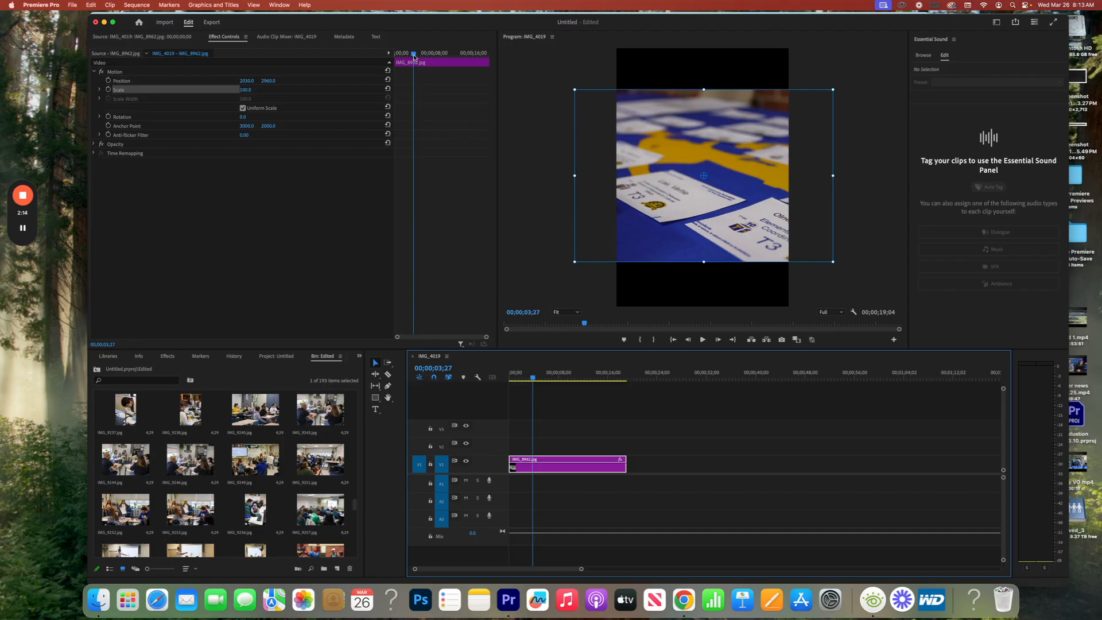
left_click_drag(413, 55, 487, 70)
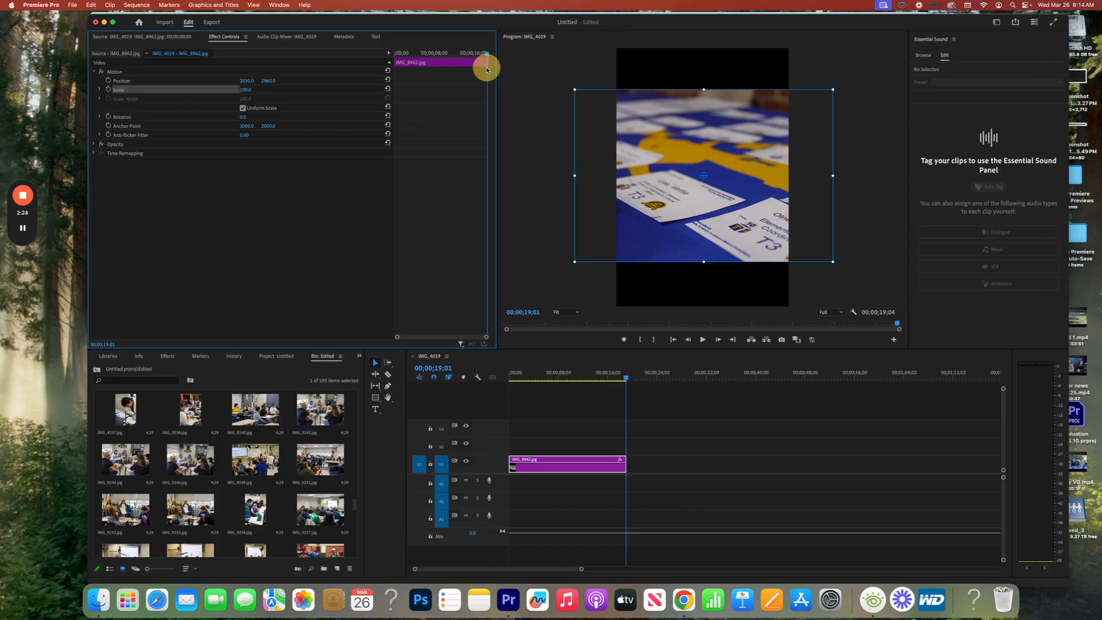
left_click_drag(487, 70, 387, 70)
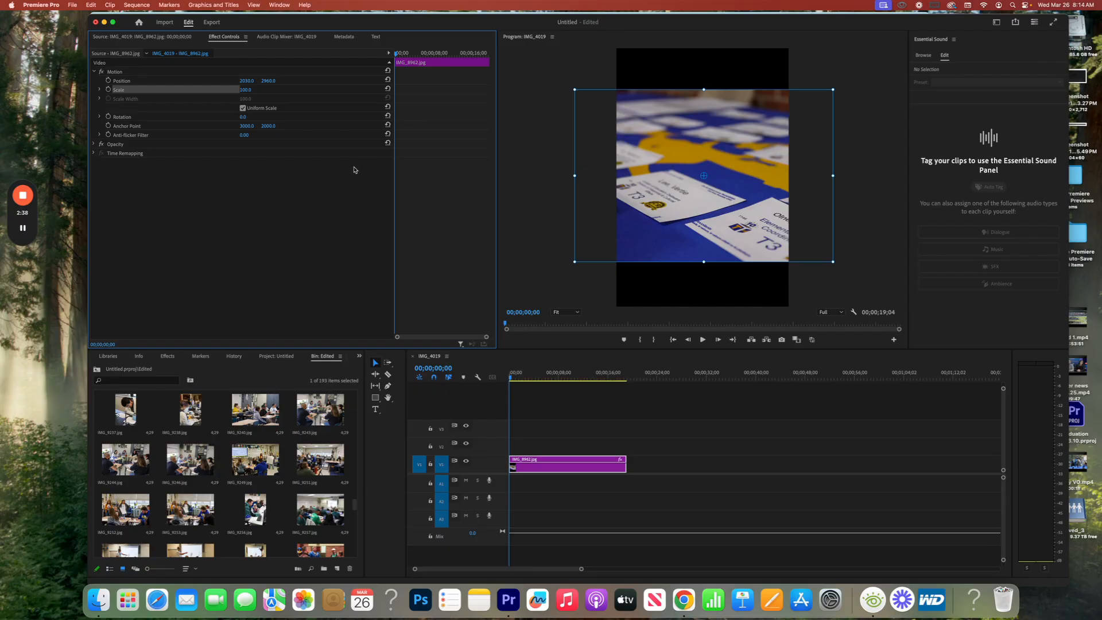
- Animate the photo's Scale with keyframes from 100 at the clip start to about 159 at 00;00;18;26
left_click(108, 91)
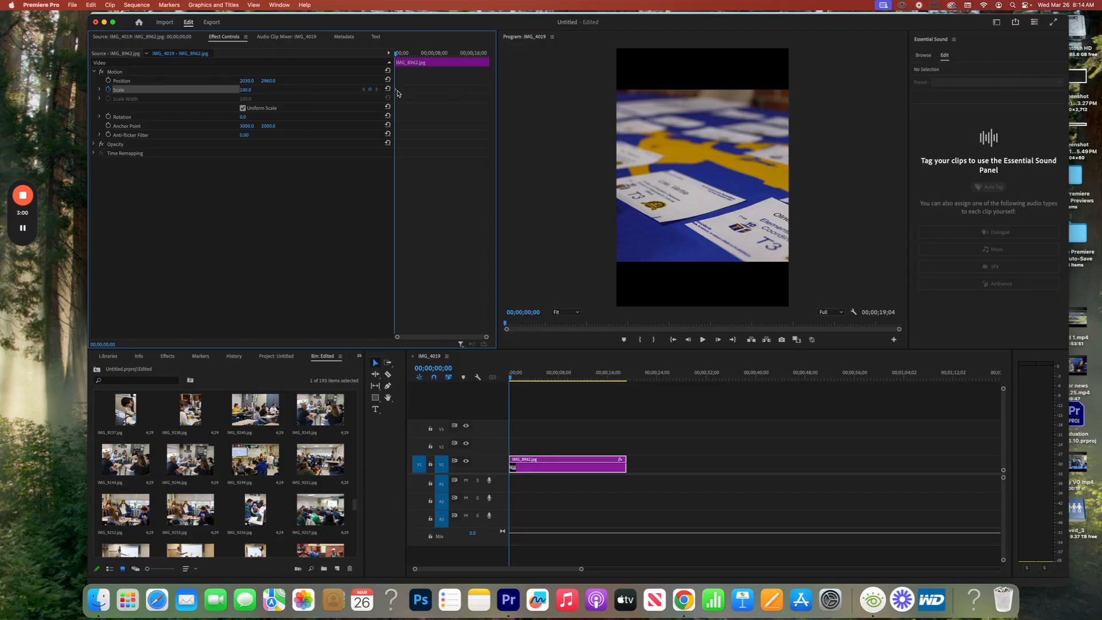
left_click(253, 90)
left_click_drag(396, 56, 488, 63)
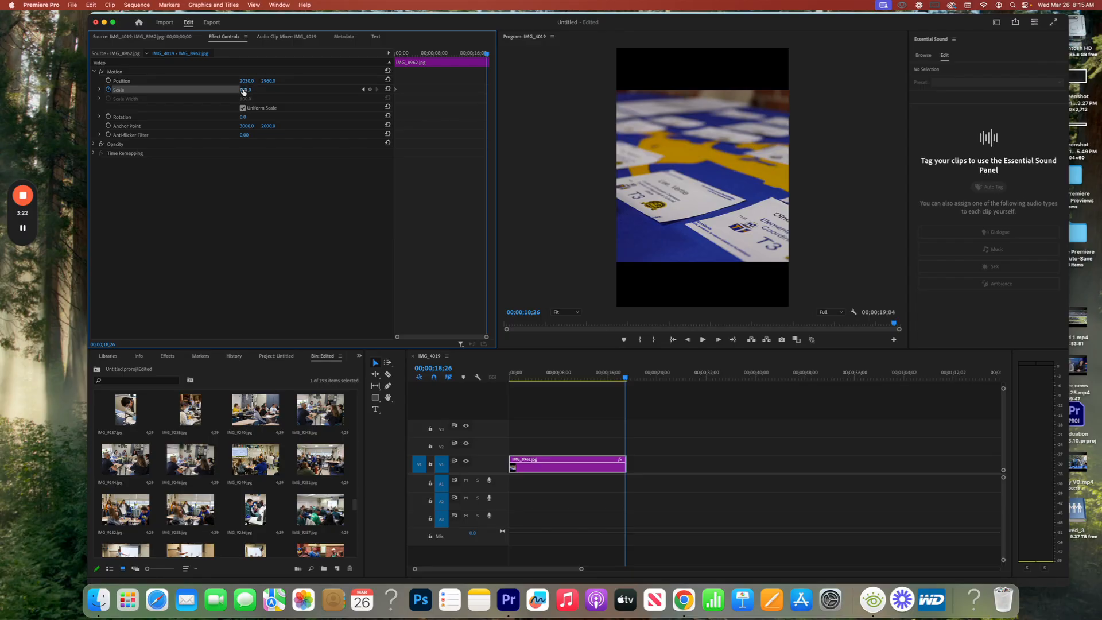
left_click_drag(243, 90, 243, 90)
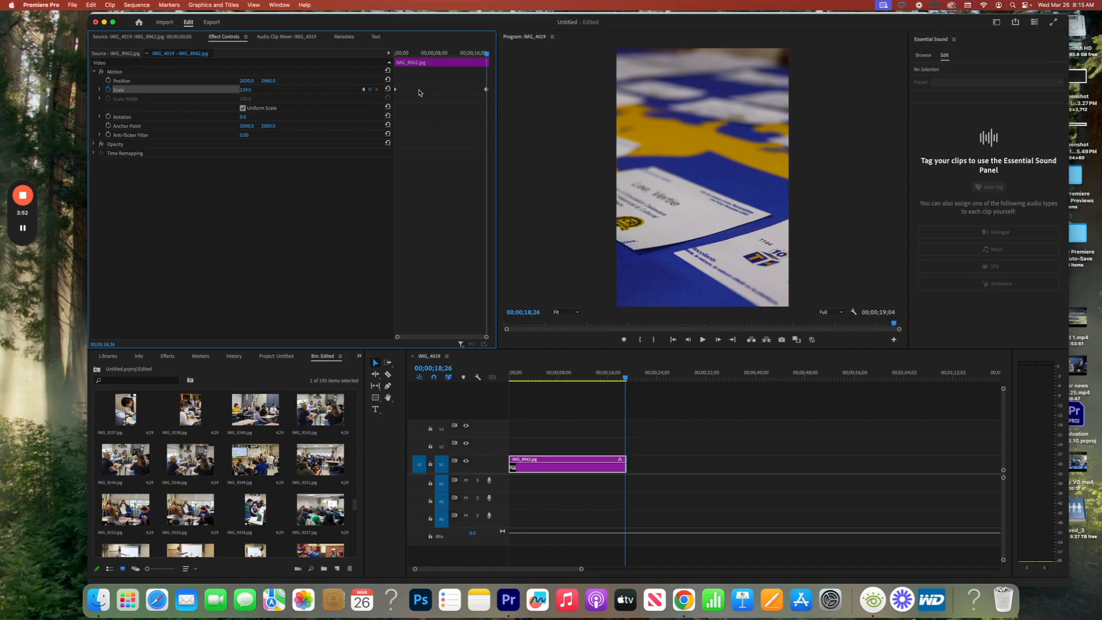
left_click(459, 91)
left_click_drag(459, 91, 486, 94)
- Play the zoom animation from the clip start and scrub back to about 00;00;08;15
left_click_drag(399, 53, 377, 66)
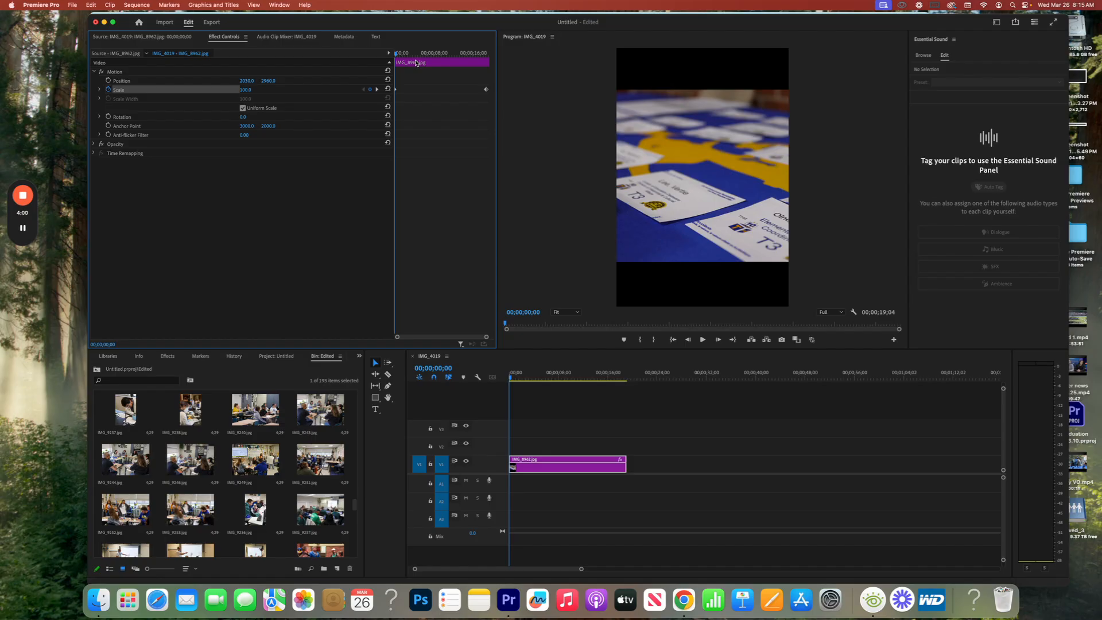
key("space")
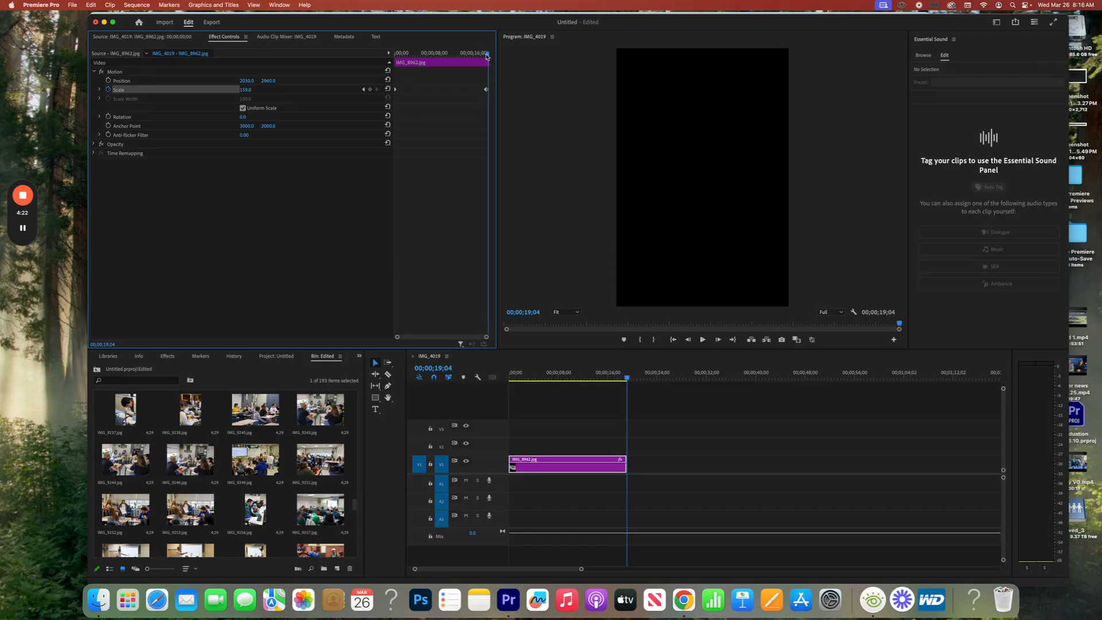
left_click_drag(488, 55, 435, 67)
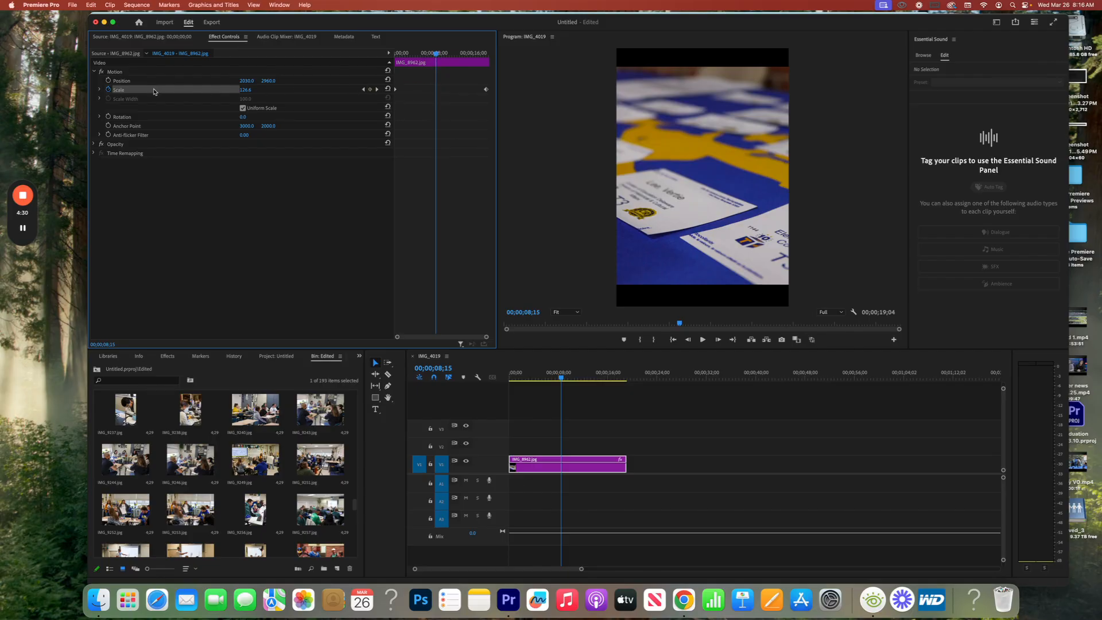
- Clear the existing Scale keyframes and add a new one of 100 at 00;00;06;21
left_click(108, 90)
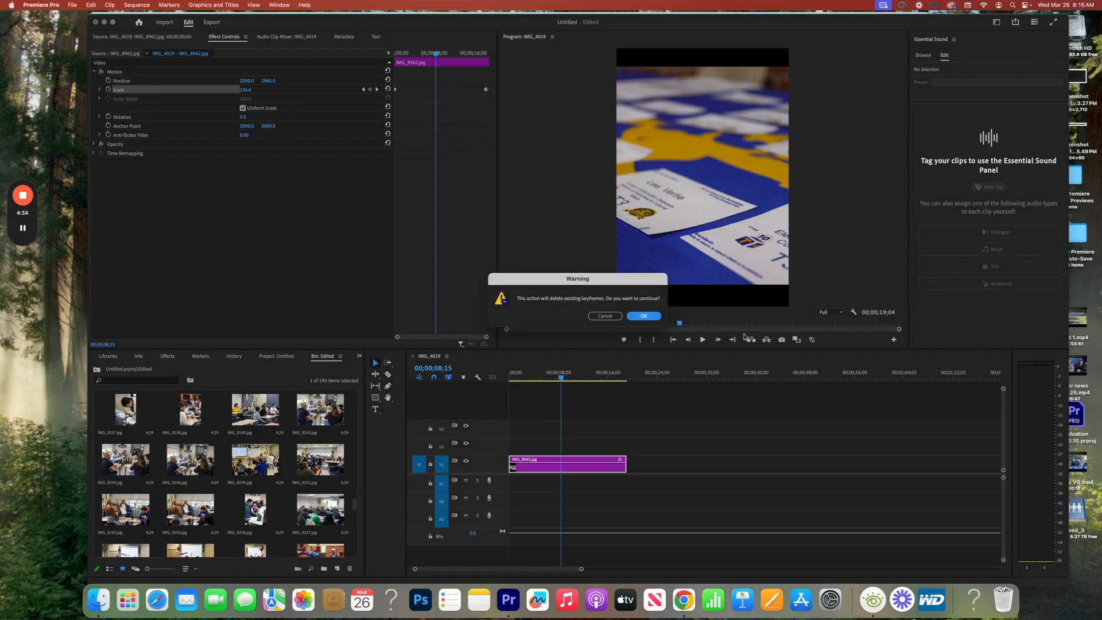
left_click(643, 316)
left_click(558, 379)
mouse_move(558, 380)
left_mouse_down()
mouse_move(502, 383)
mouse_move(549, 386)
left_mouse_up()
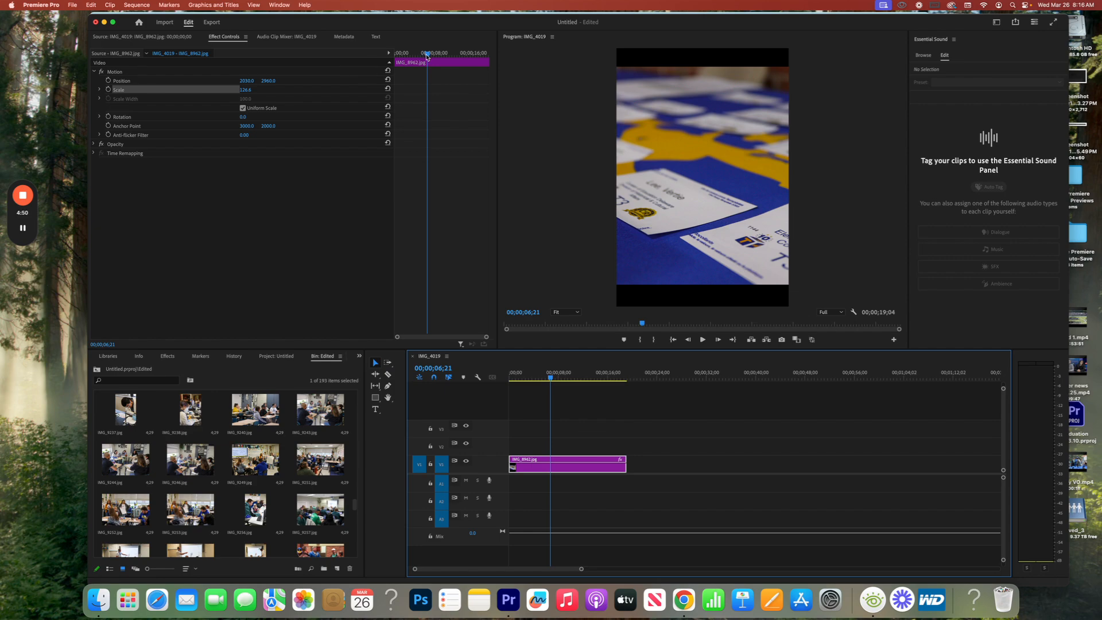
left_click(108, 90)
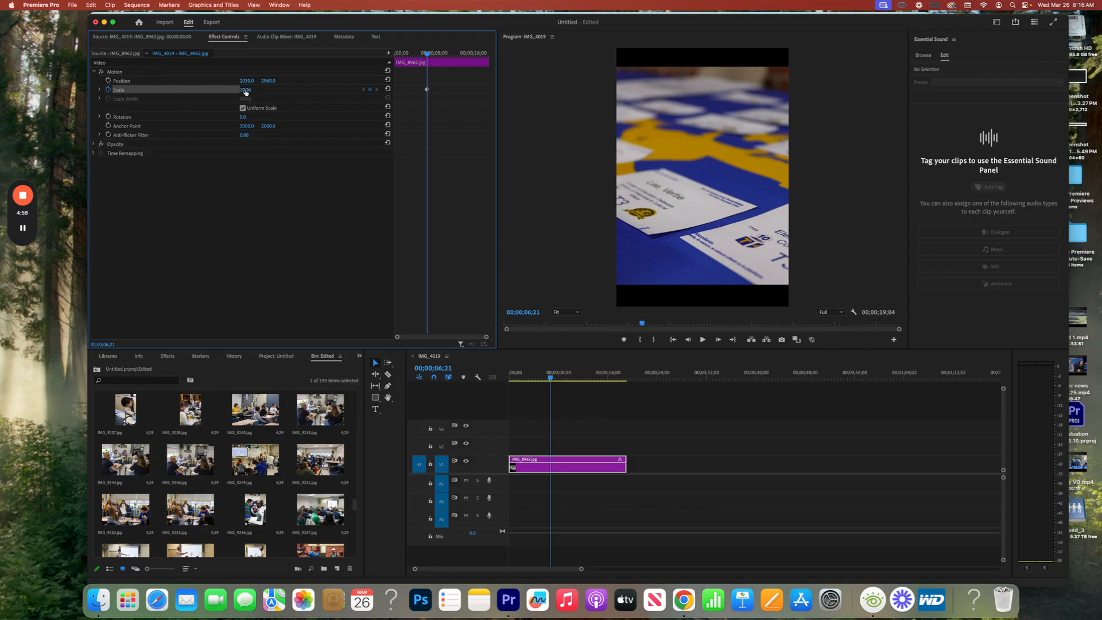
left_click(245, 90)
type("100")
key("Return")
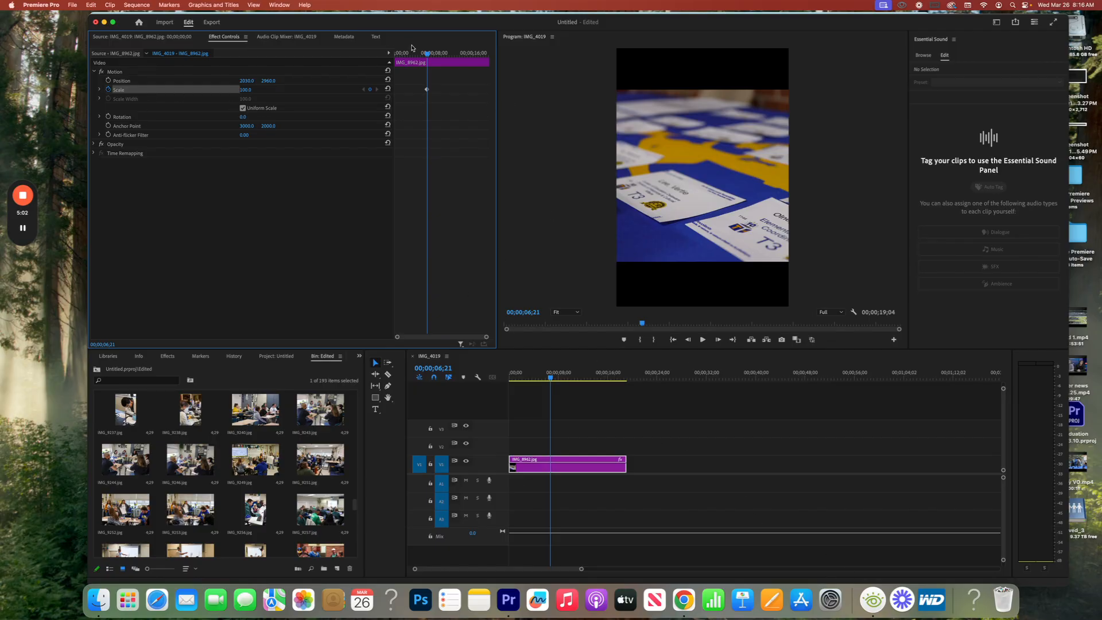
- Add an ending Scale keyframe of about 153 on the clip's last frame, 00;00;19;03
left_click(427, 54)
left_click_drag(427, 55, 430, 55)
left_click_drag(485, 337, 471, 339)
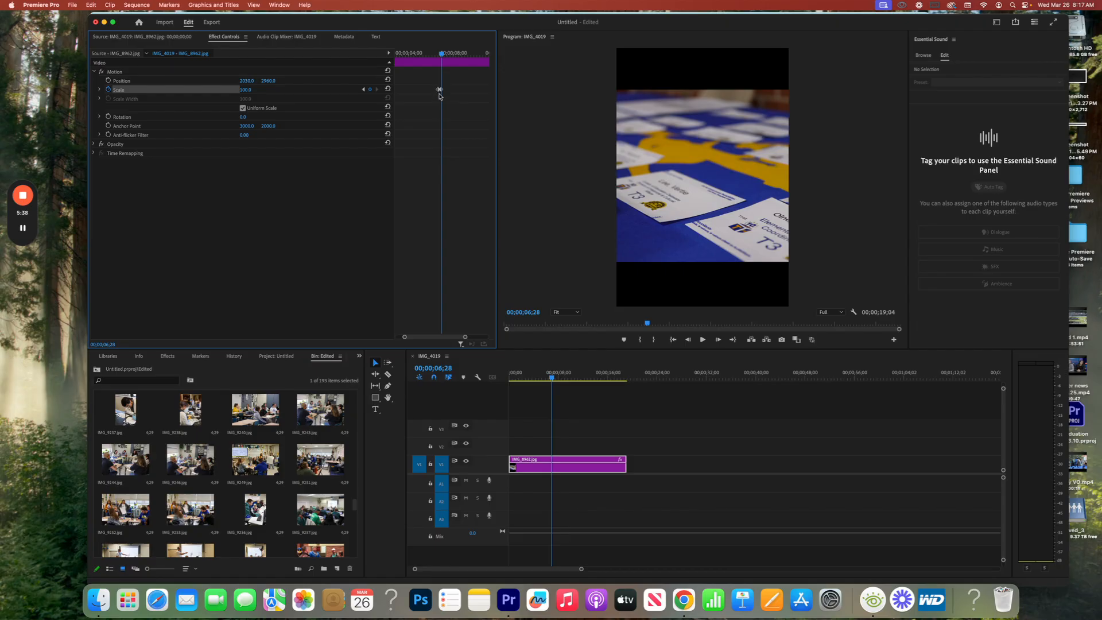
left_click_drag(442, 55, 502, 70)
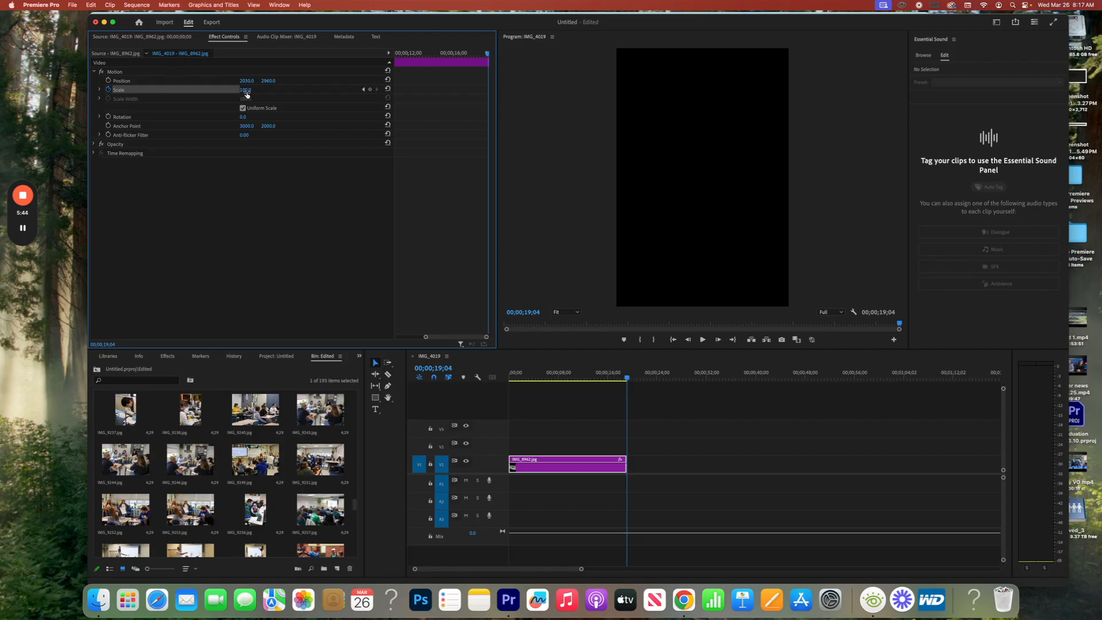
key("Left")
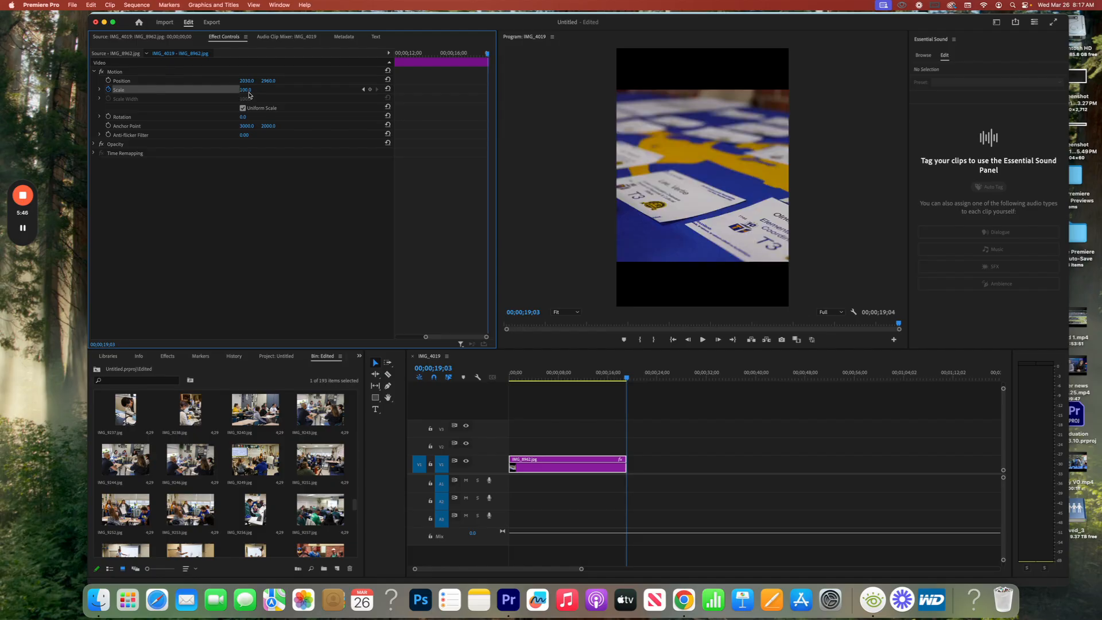
mouse_move(245, 90)
left_mouse_down()
mouse_move(269, 90)
mouse_move(251, 90)
left_mouse_up()
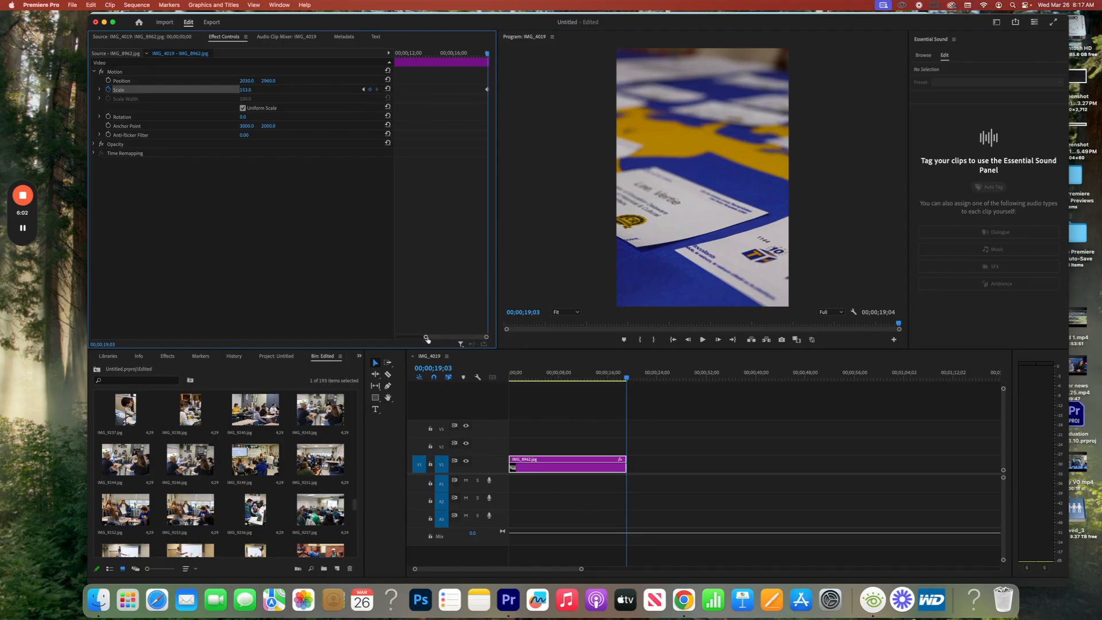
- Play the clip from its start to preview the delayed zoom animation
left_click_drag(426, 338, 383, 337)
left_click_drag(428, 57, 388, 63)
key("space")
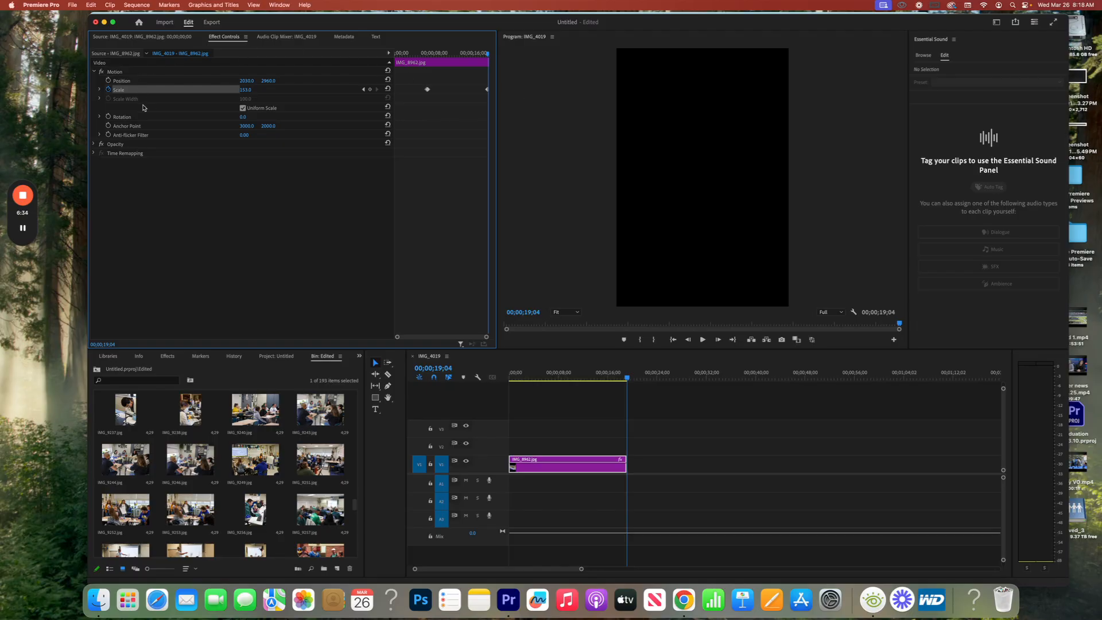
- Return the playhead to the clip start and delete all Scale keyframes
left_click_drag(574, 372, 497, 381)
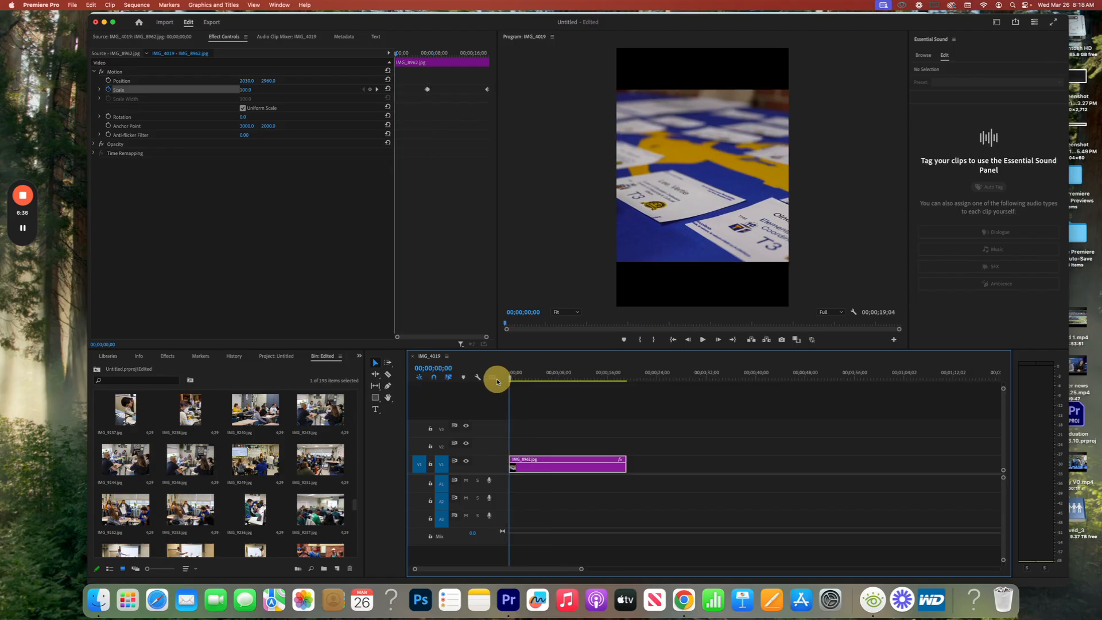
left_click(107, 90)
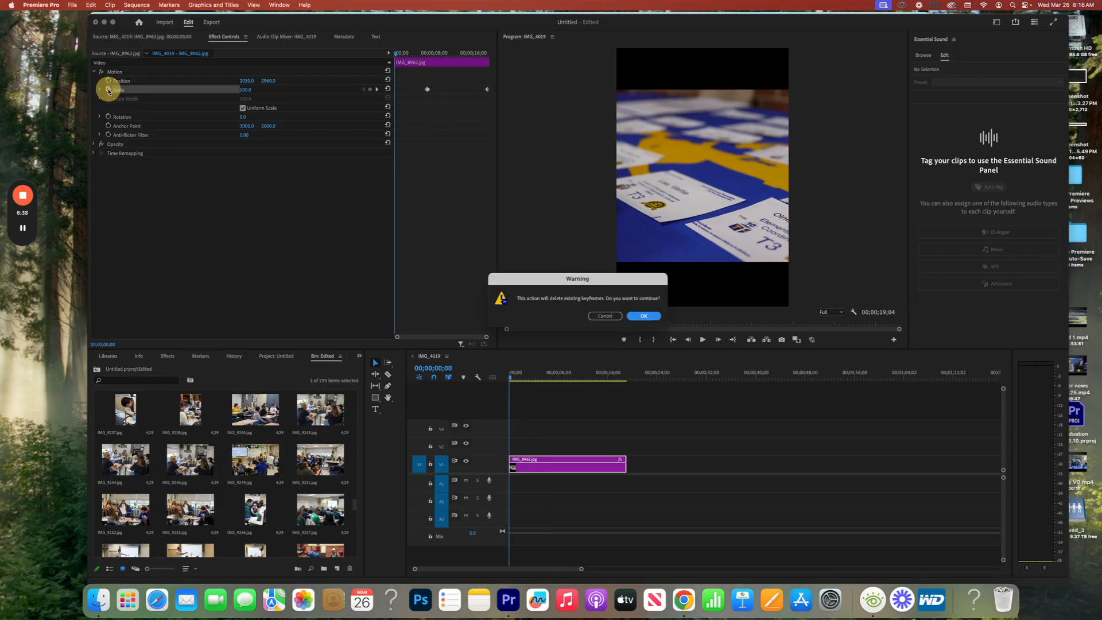
left_click(644, 316)
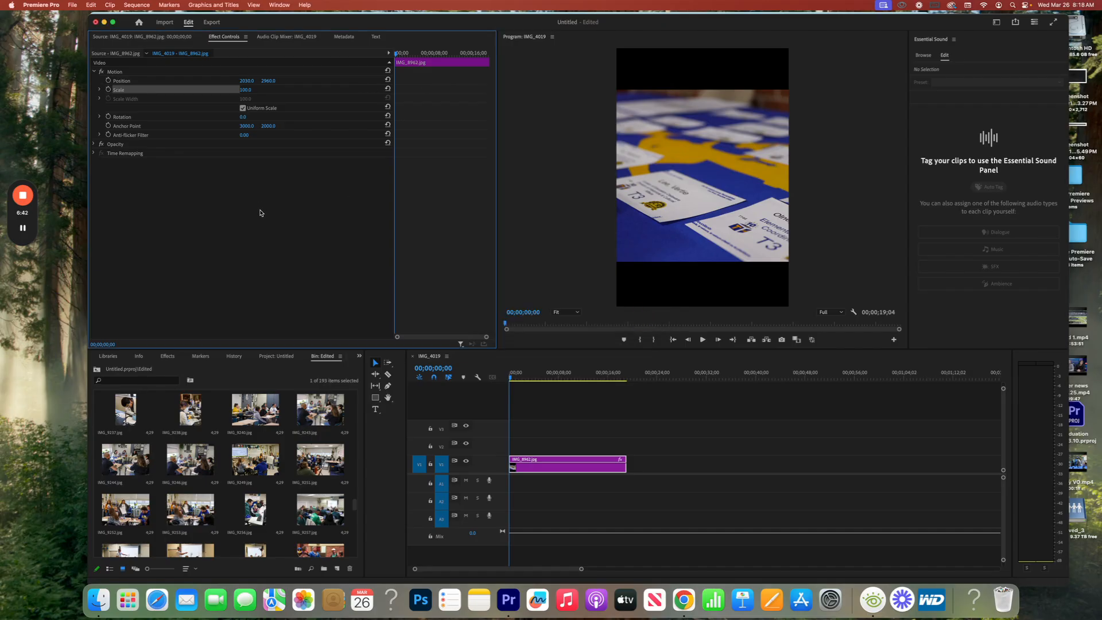
- Shift the photo leftward to about position 1000, 2930 and set a Position keyframe at the clip start
left_click(140, 73)
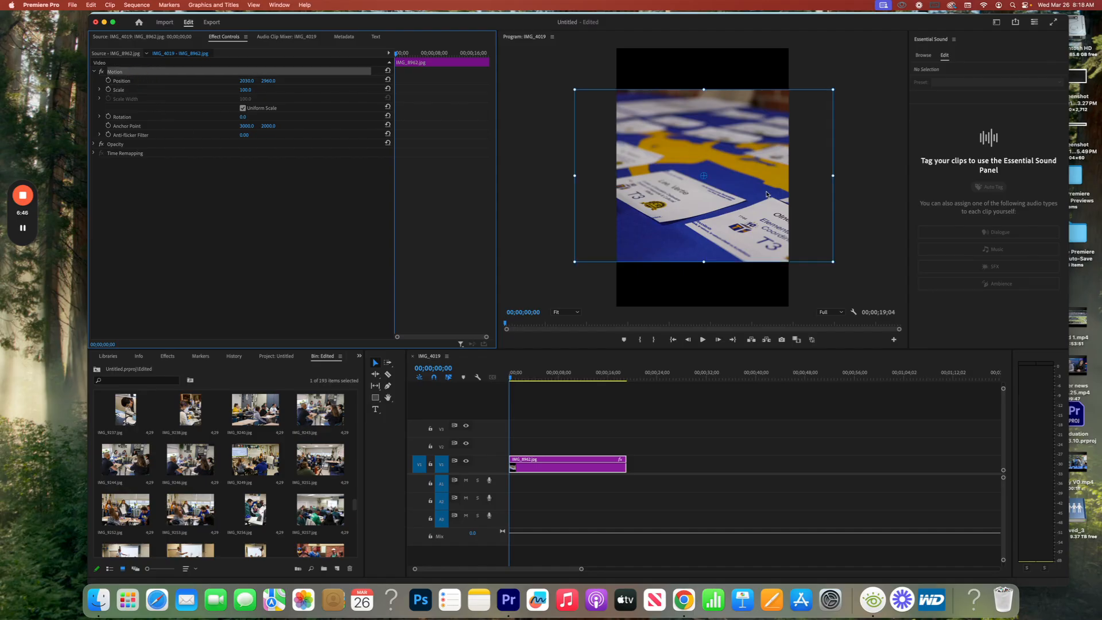
left_click_drag(762, 196, 718, 194)
left_click_drag(718, 195, 716, 195)
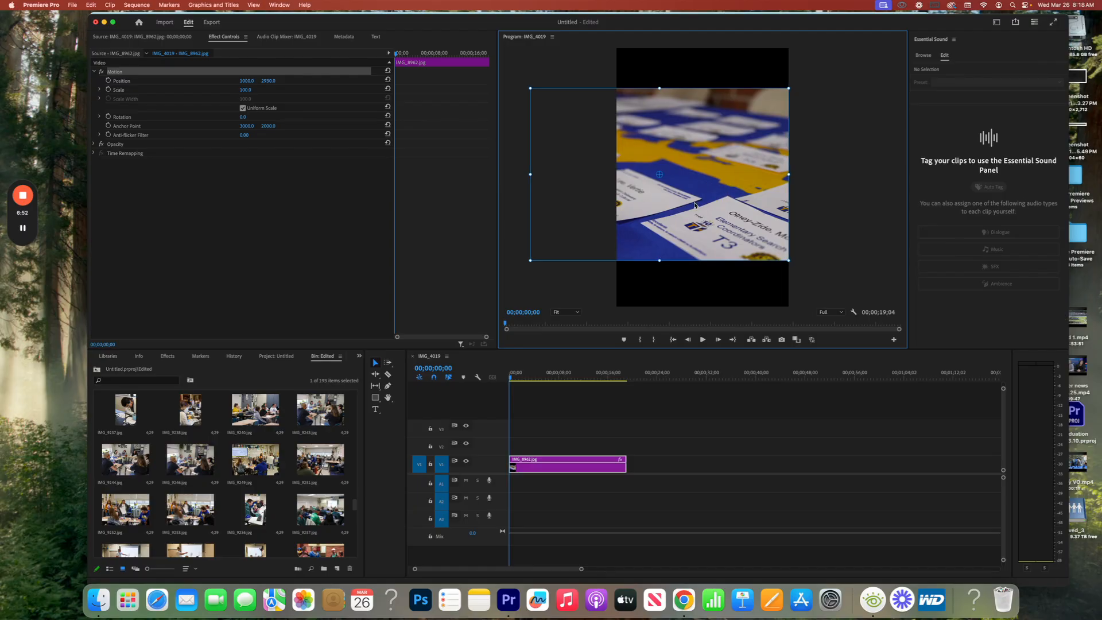
left_click(116, 82)
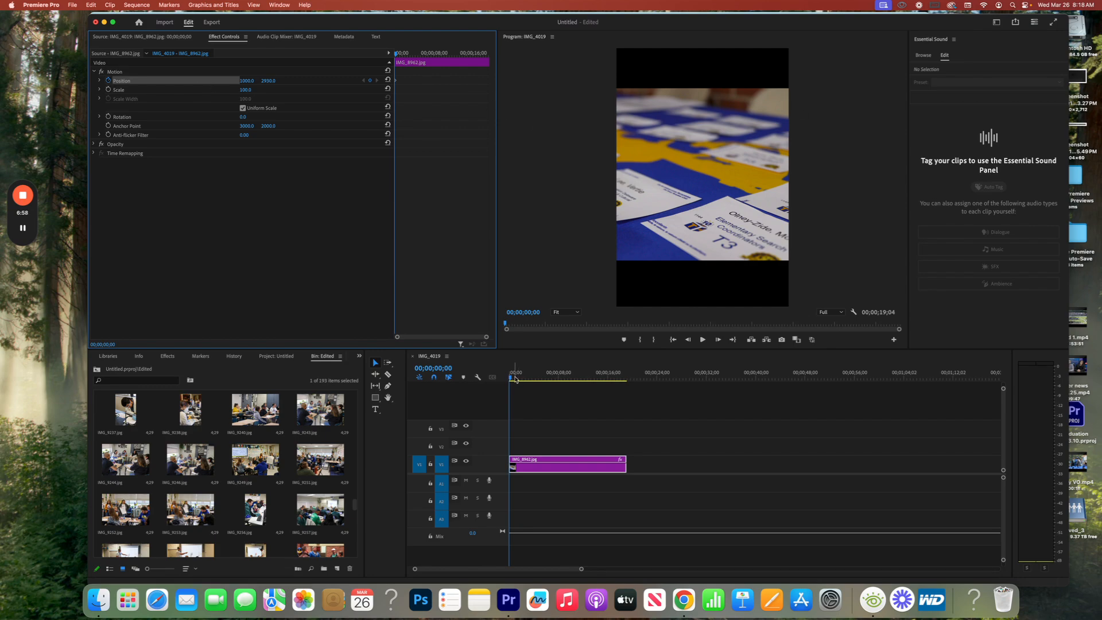
- Add an ending Position keyframe at 00;00;13;12 by shifting the photo horizontally to about 3010, 2930
left_click_drag(515, 379, 591, 384)
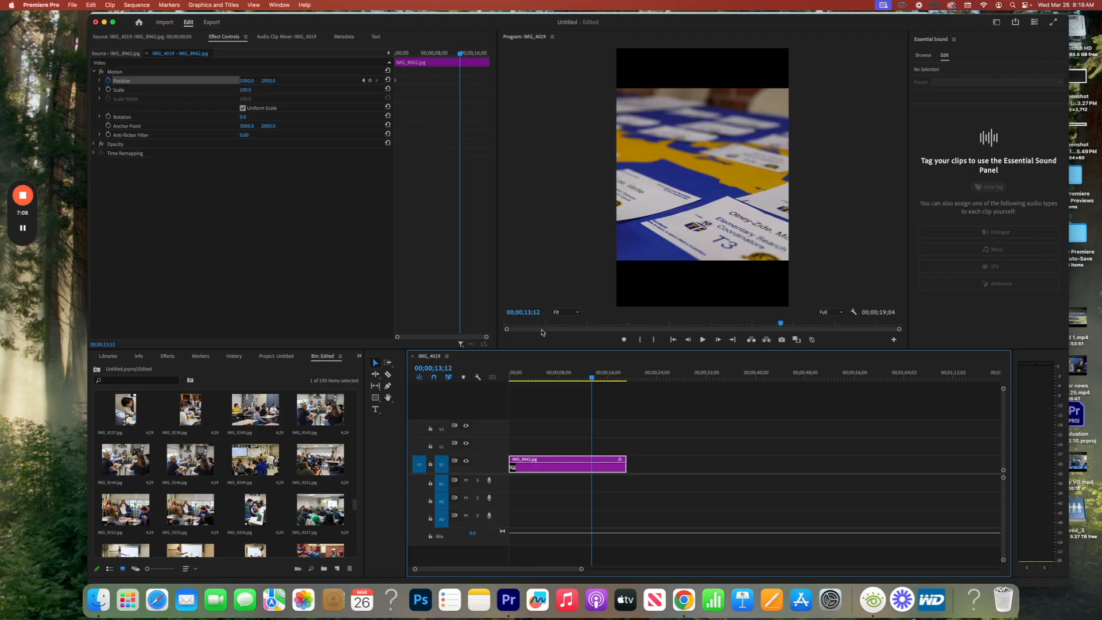
left_click(144, 84)
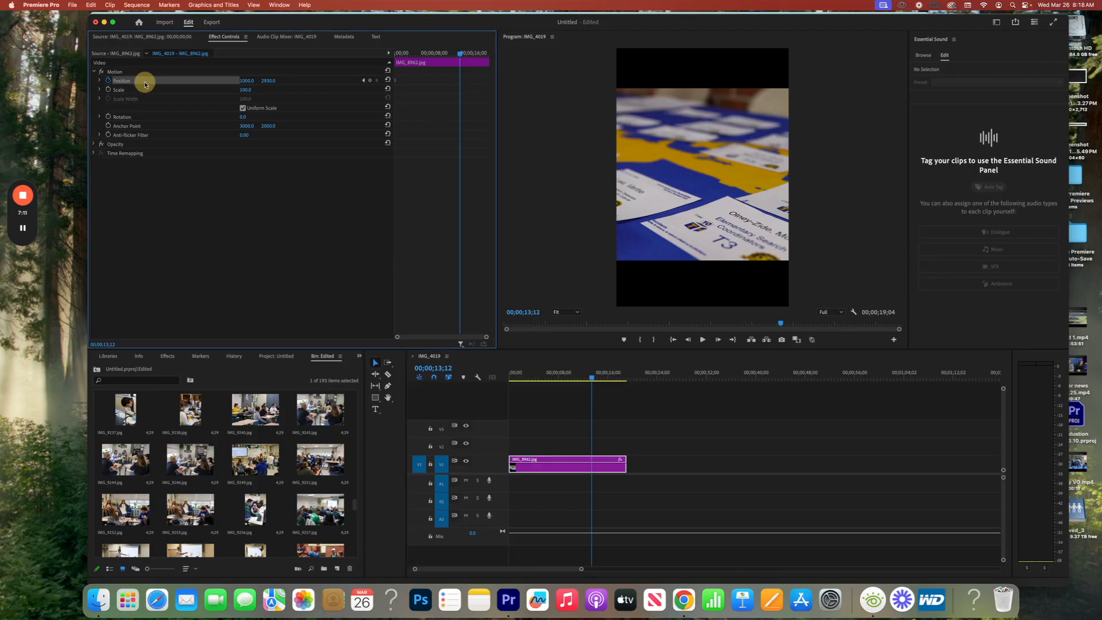
left_click(127, 72)
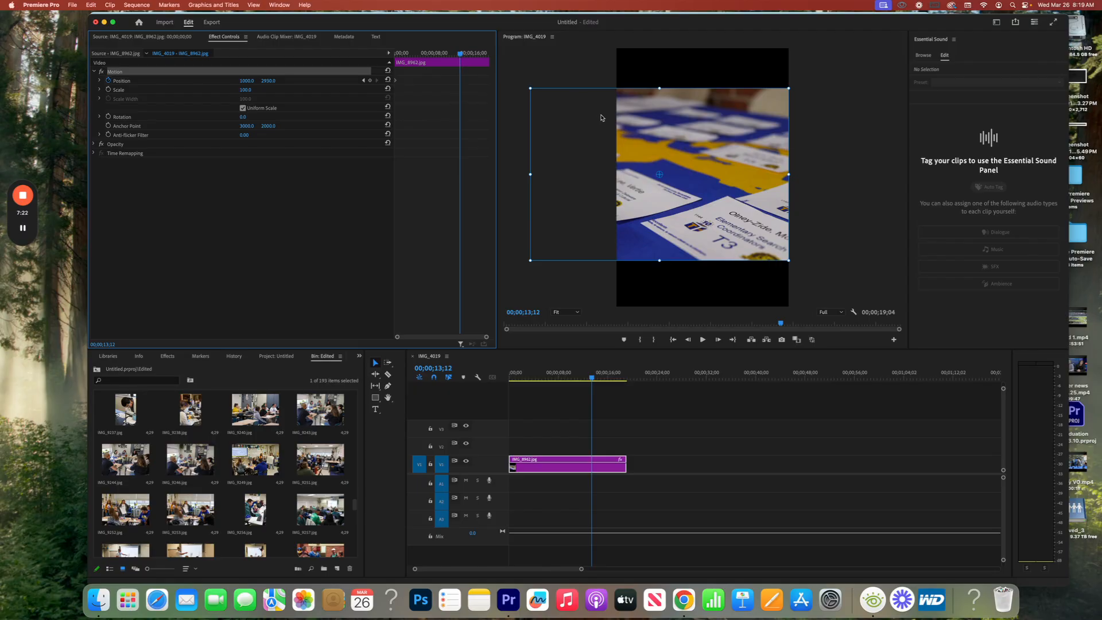
left_click_drag(602, 175, 687, 171)
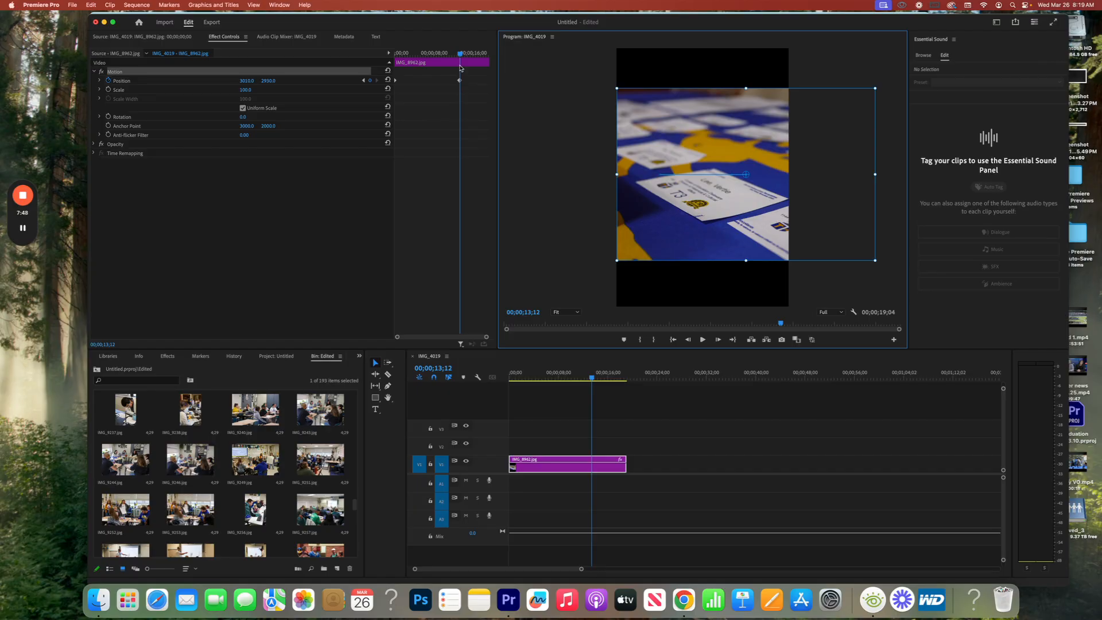
- Play the clip from its start to preview the horizontal pan, stopping before the ending Position keyframe
left_click_drag(460, 56, 344, 66)
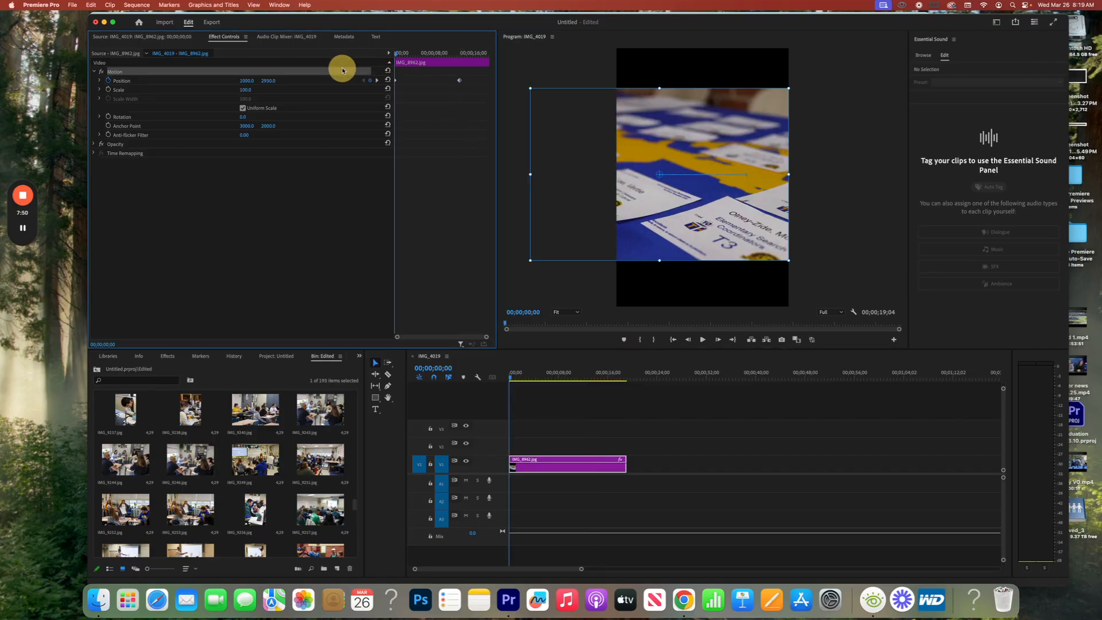
key("space")
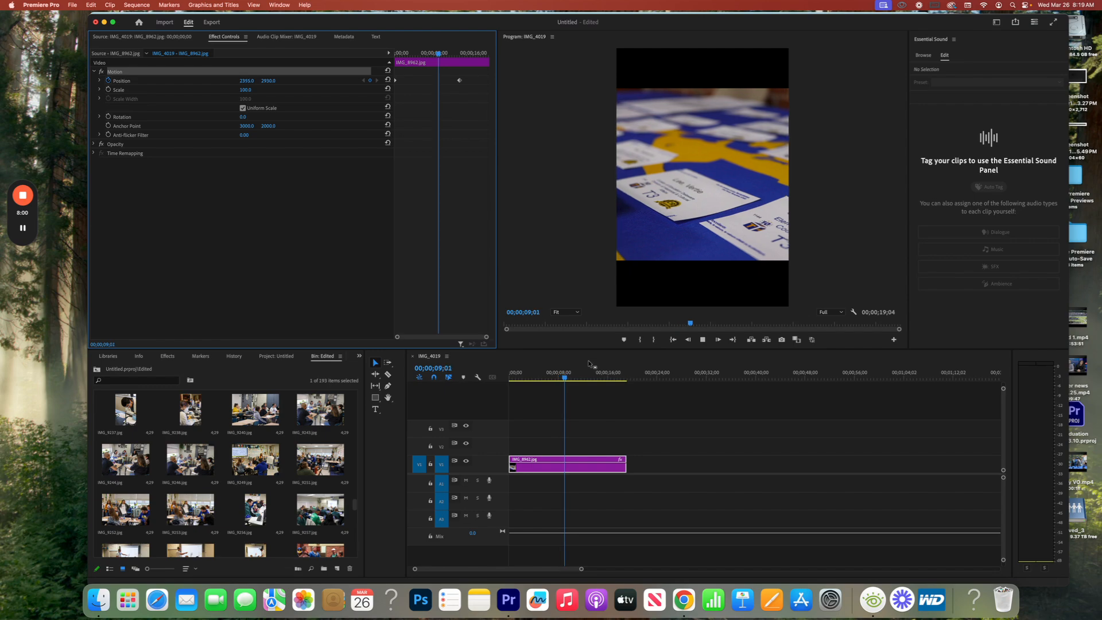
key("space")
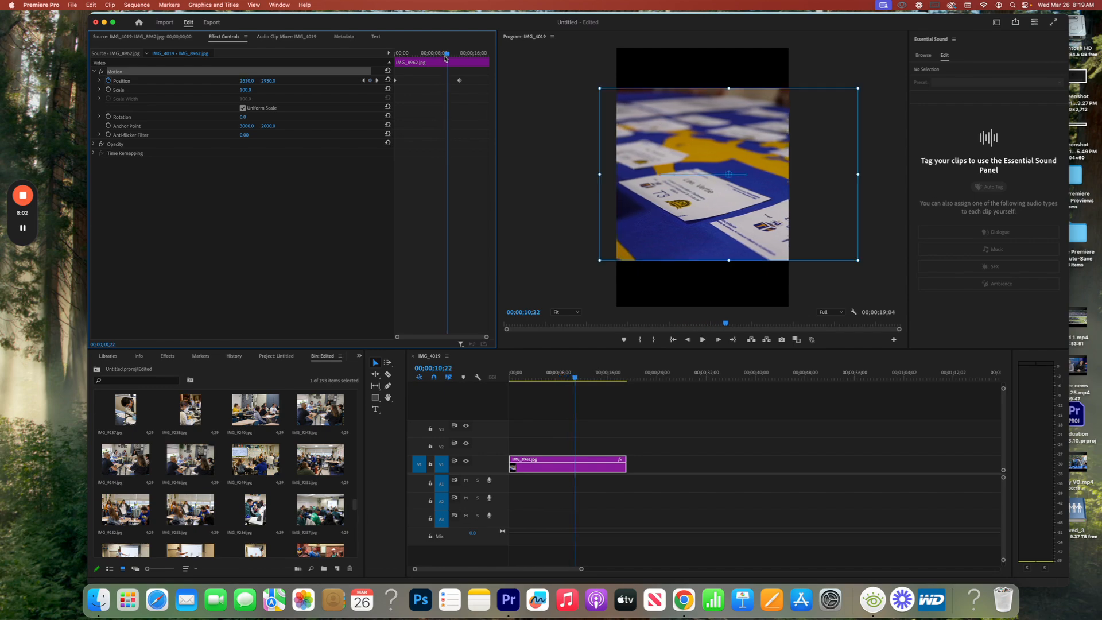
- Move the ending Position keyframe earlier to 00;00;04;04 to speed up the pan
left_click_drag(447, 55, 414, 57)
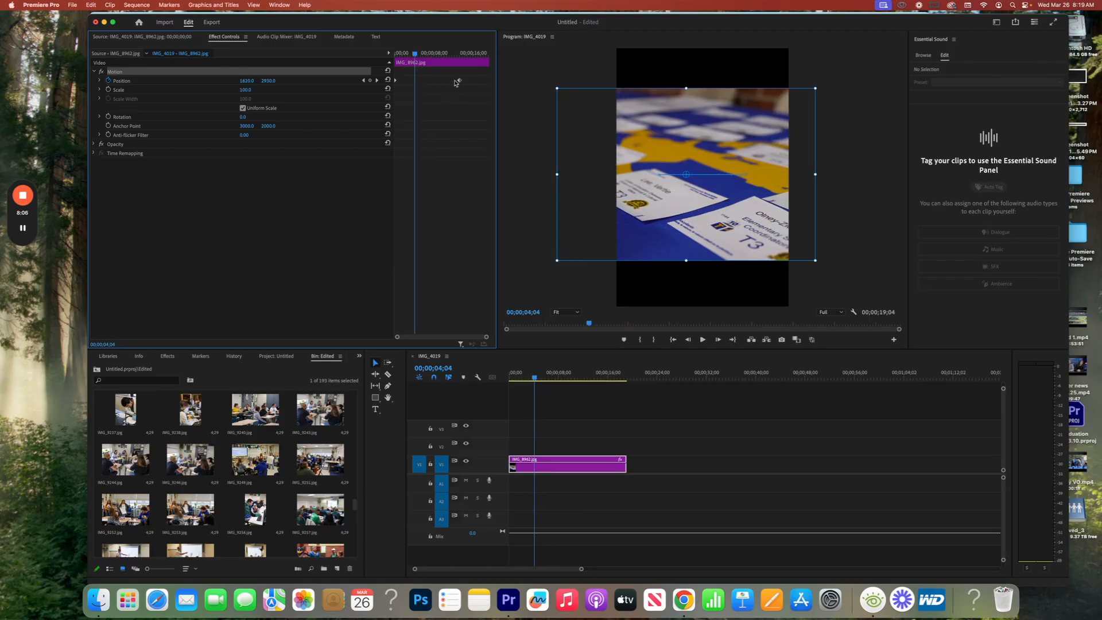
left_click_drag(459, 82, 416, 83)
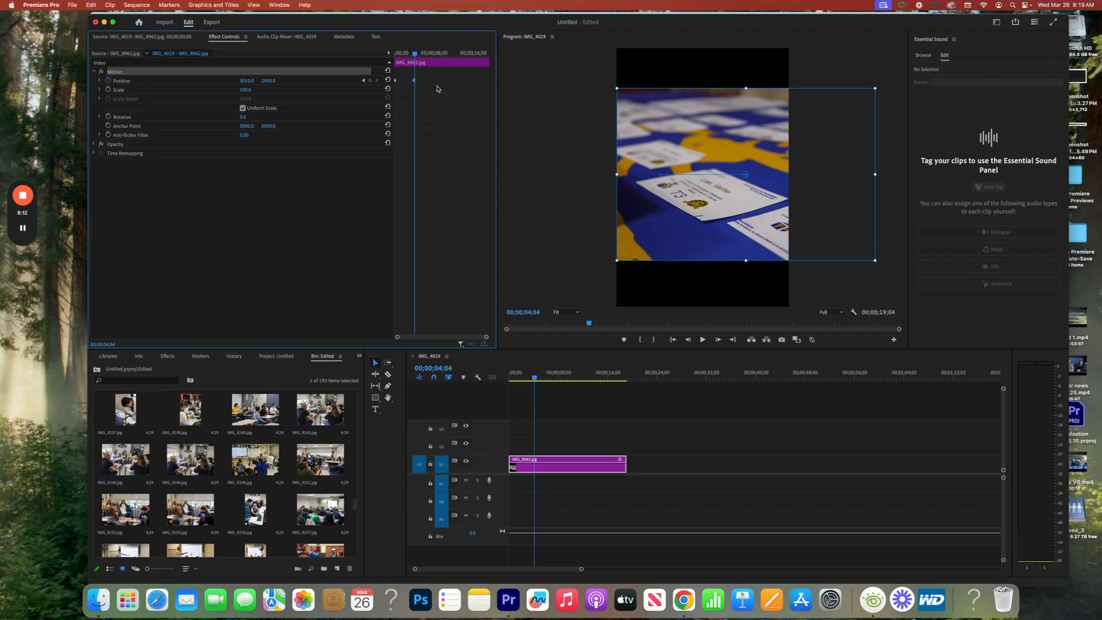
- Play the clip from its start to preview the faster pan, stopping well after the ending keyframe
left_click_drag(414, 55, 389, 57)
key("space")
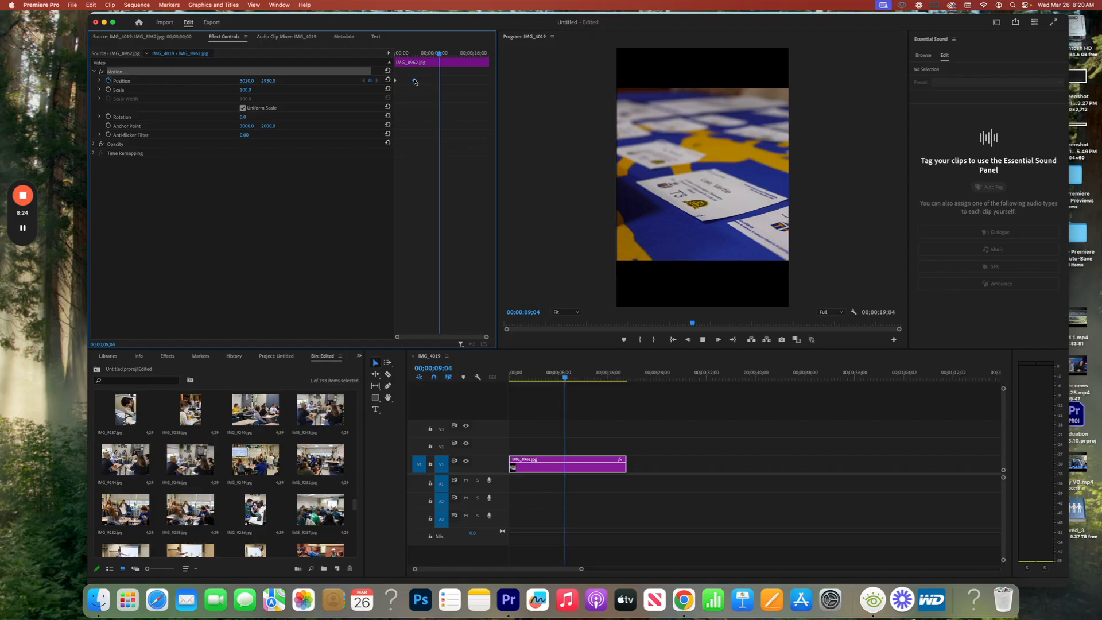
key("space")
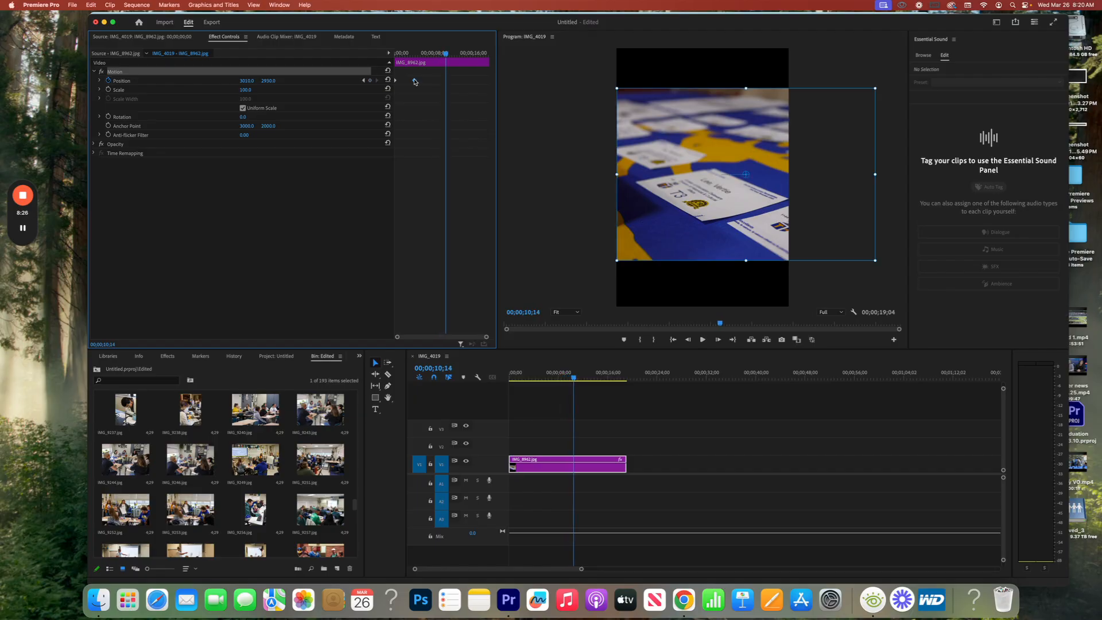